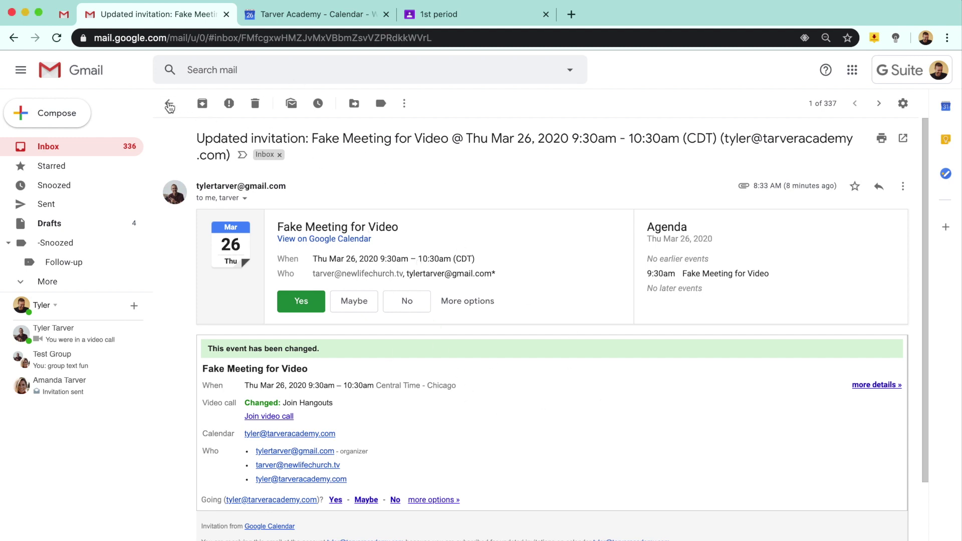
Return to the inbox and open the updated invitation e-mail for "Fake Meeting for Video" under Everything else
click(169, 104)
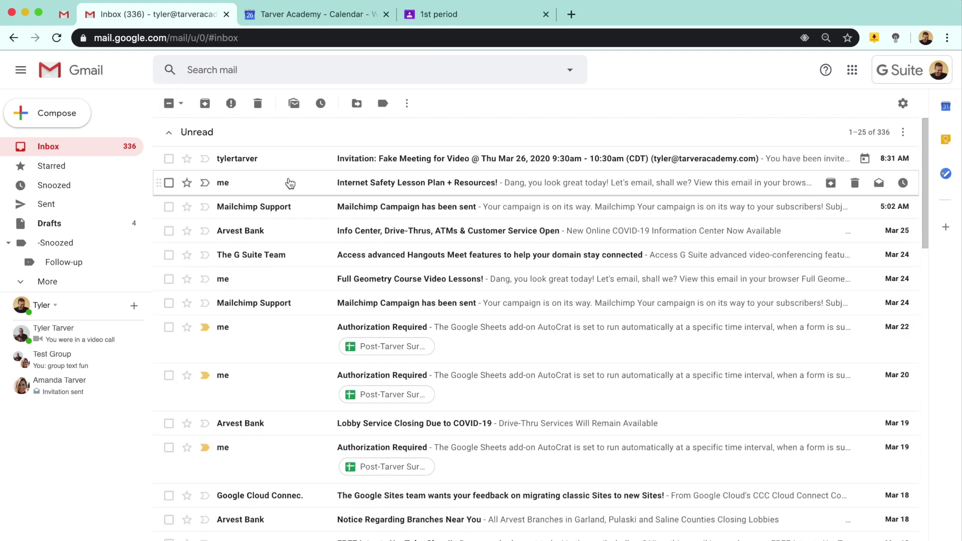
scroll(333, 214, down, 8)
scroll(335, 217, down, 2)
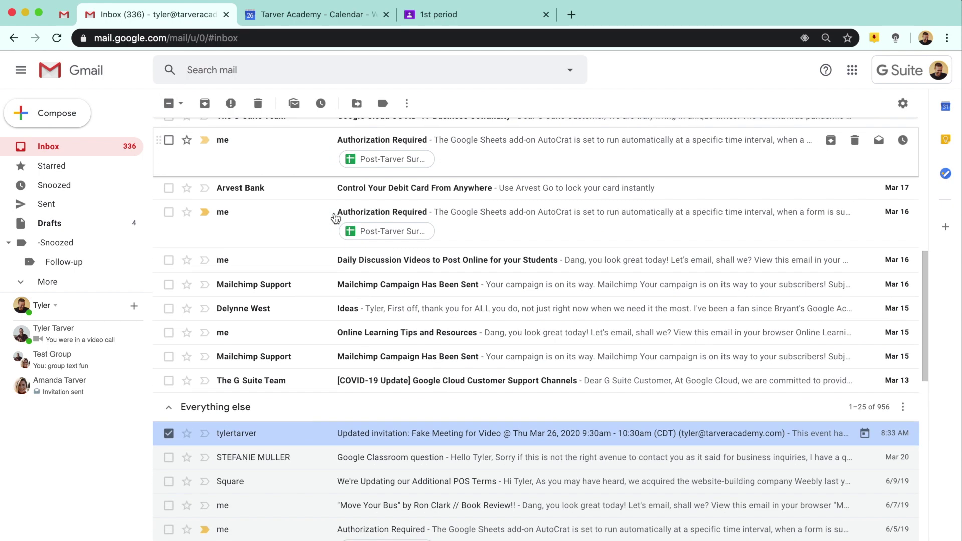
click(169, 433)
click(381, 438)
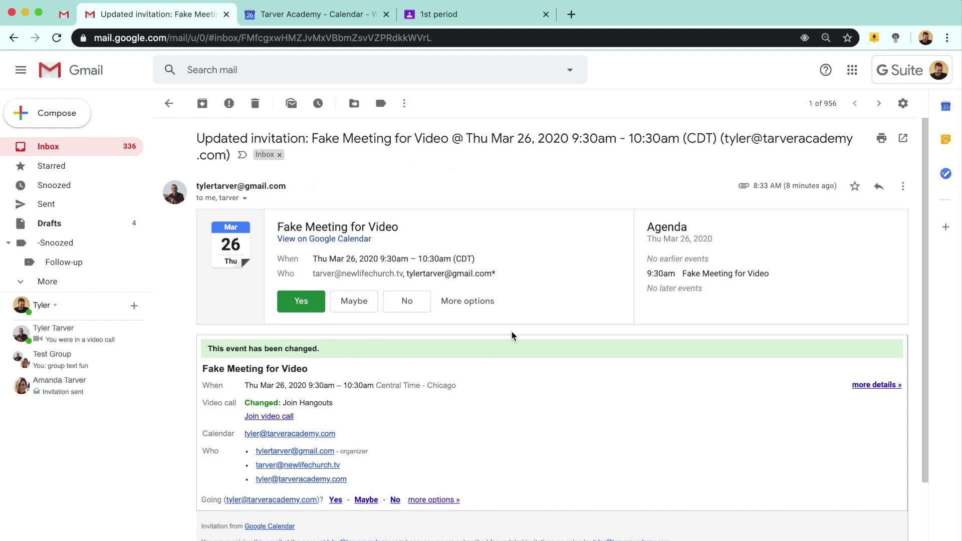
Join the Hangouts video call through the link in the invitation e-mail, and close the call
scroll(458, 335, down, 1)
scroll(459, 335, up, 1)
scroll(286, 445, down, 2)
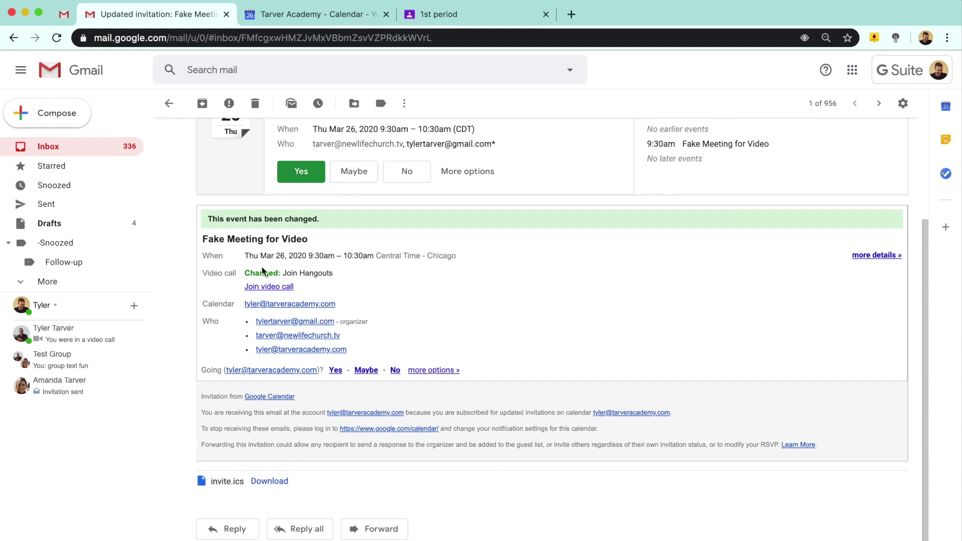
scroll(261, 272, up, 5)
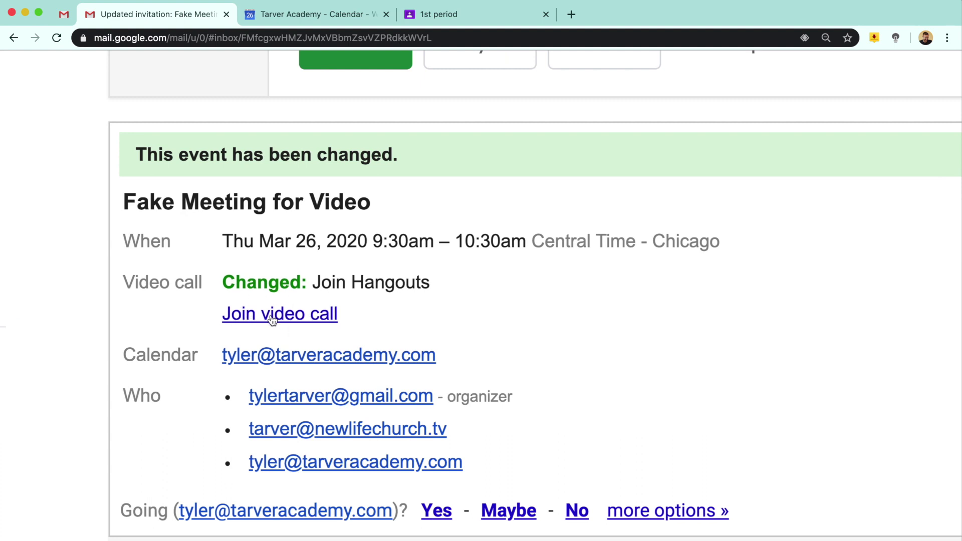
scroll(273, 319, down, 5)
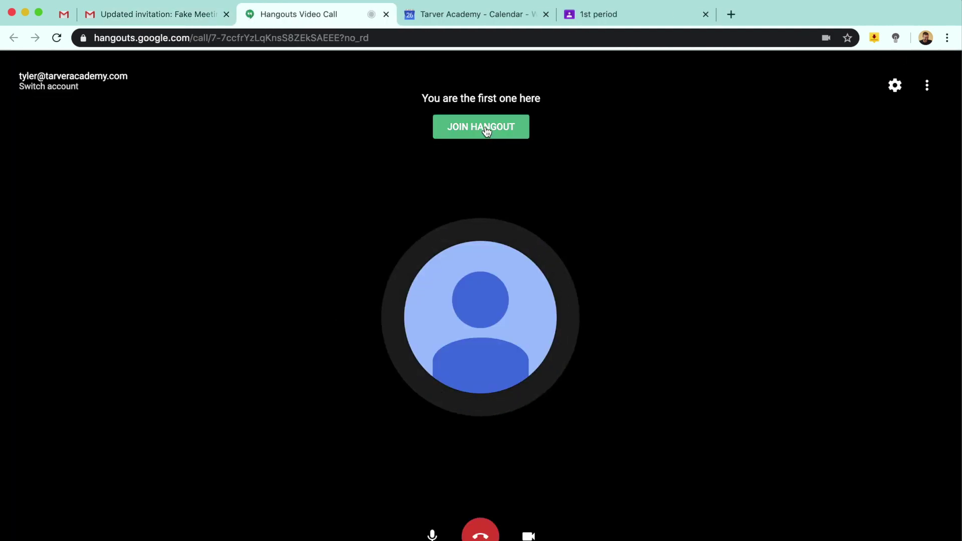
click(485, 128)
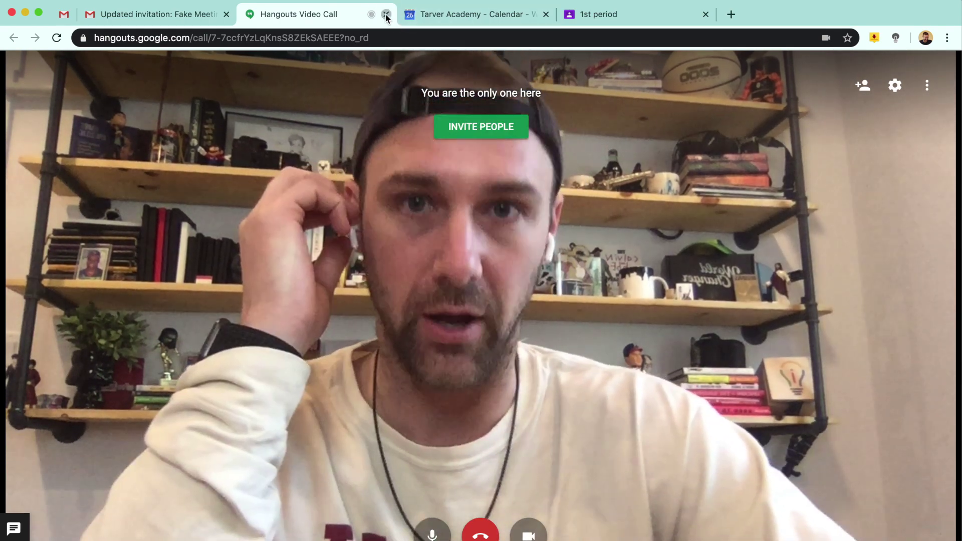
click(386, 14)
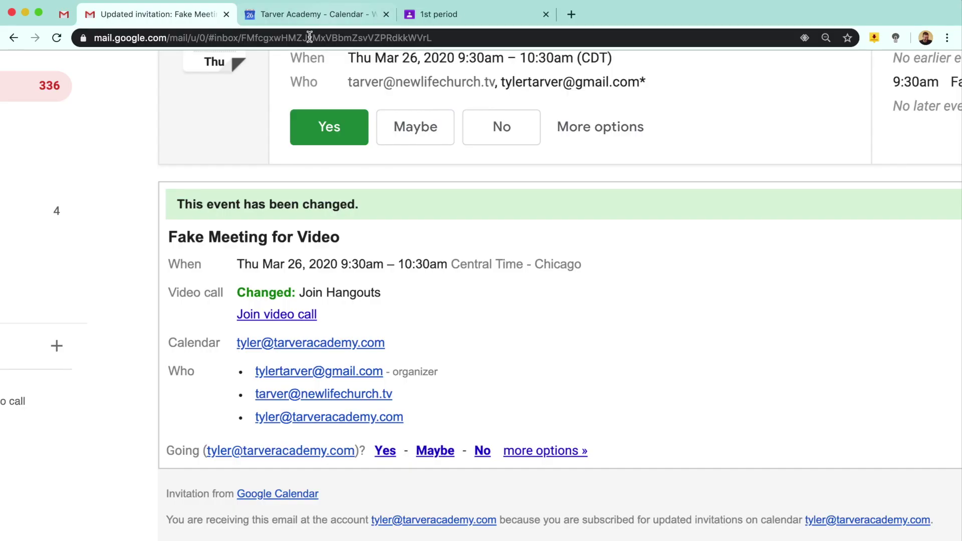
Switch to Google Calendar and view the details of the Fake Meeting for Video event on Thursday, March 26
click(302, 15)
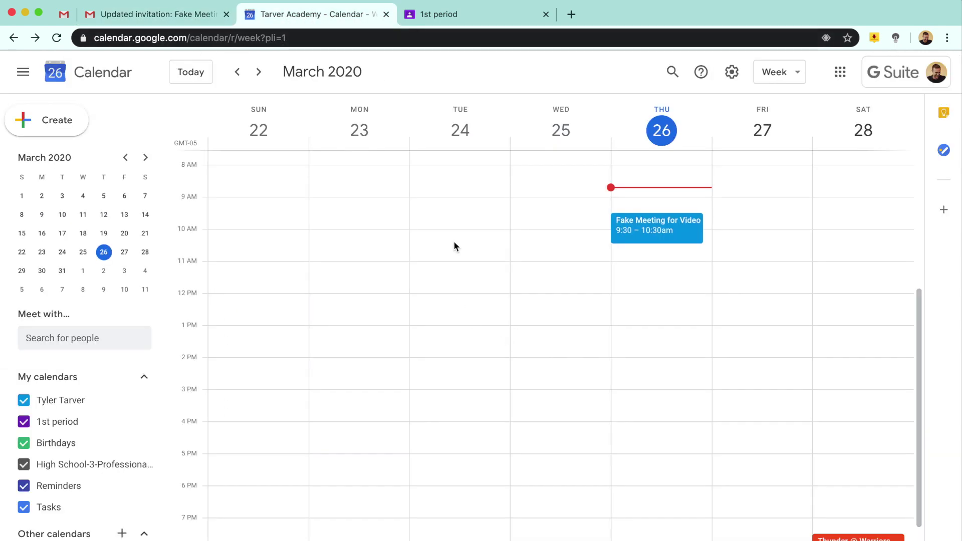
scroll(453, 240, up, 3)
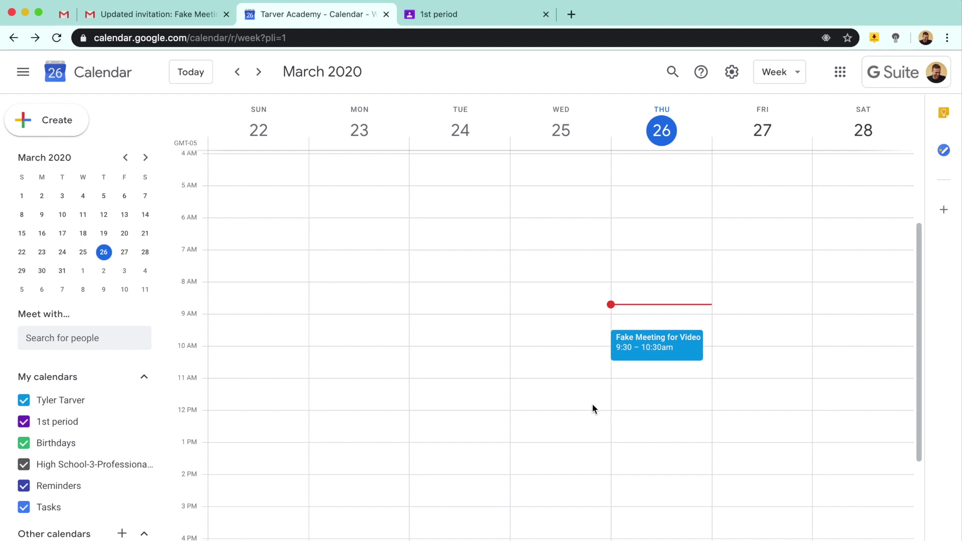
click(640, 347)
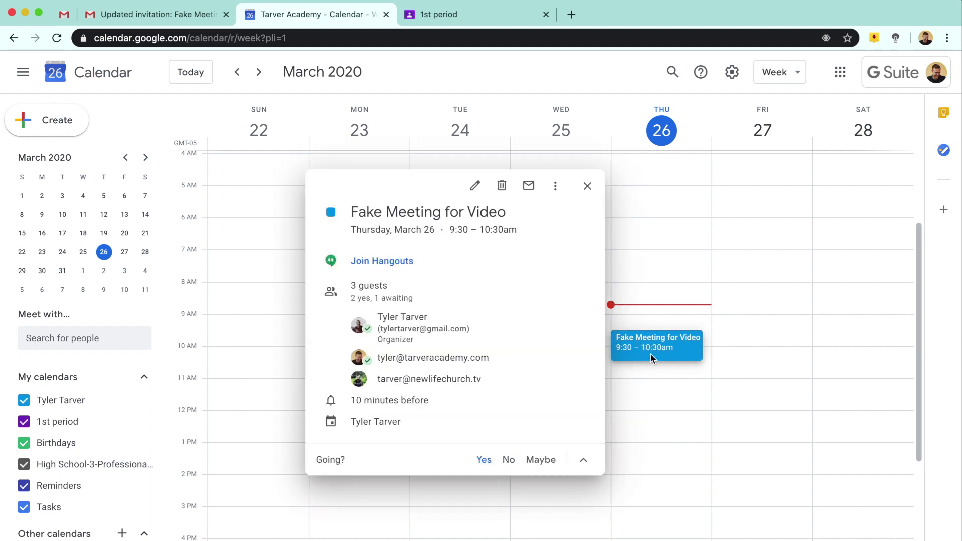
click(672, 287)
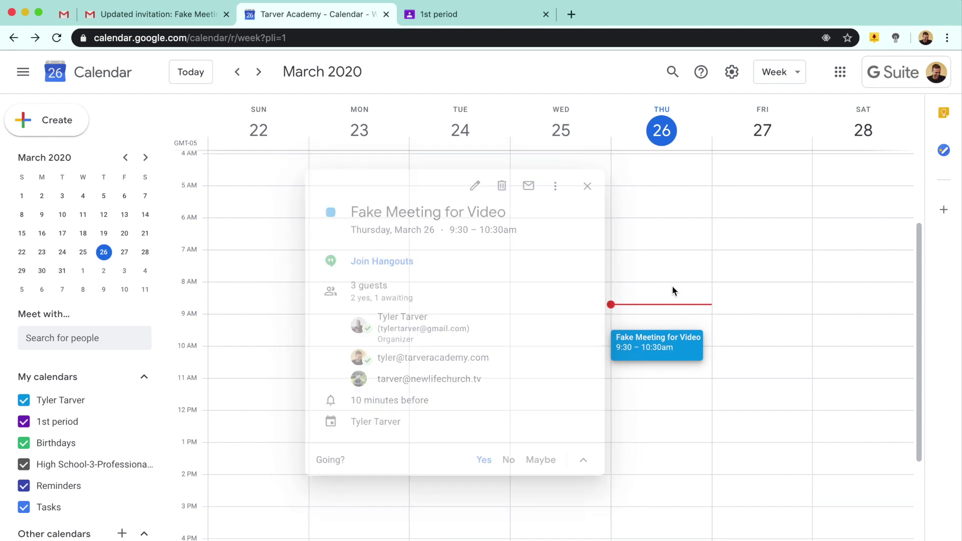
Open the Hangouts call from the Fake Meeting for Video event, and close the call page and event details
click(659, 345)
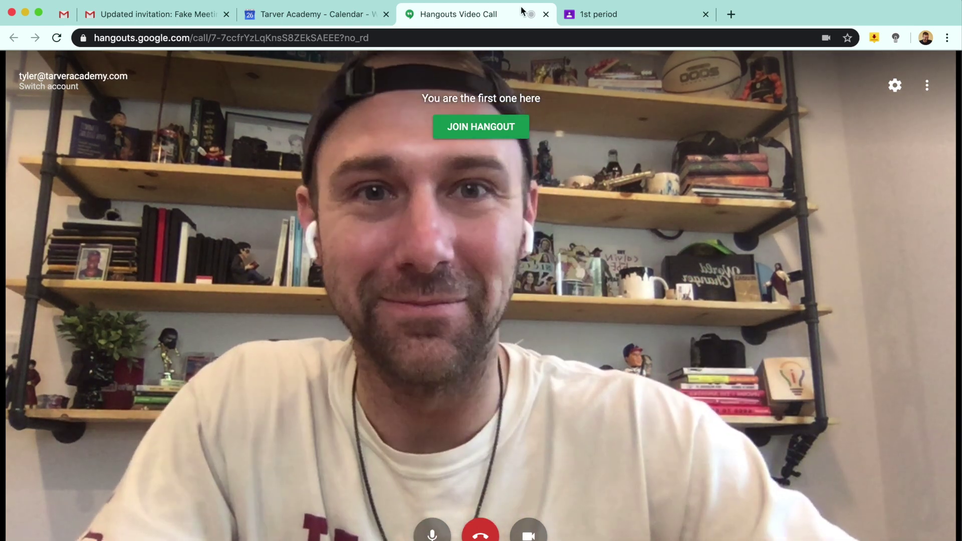
click(545, 15)
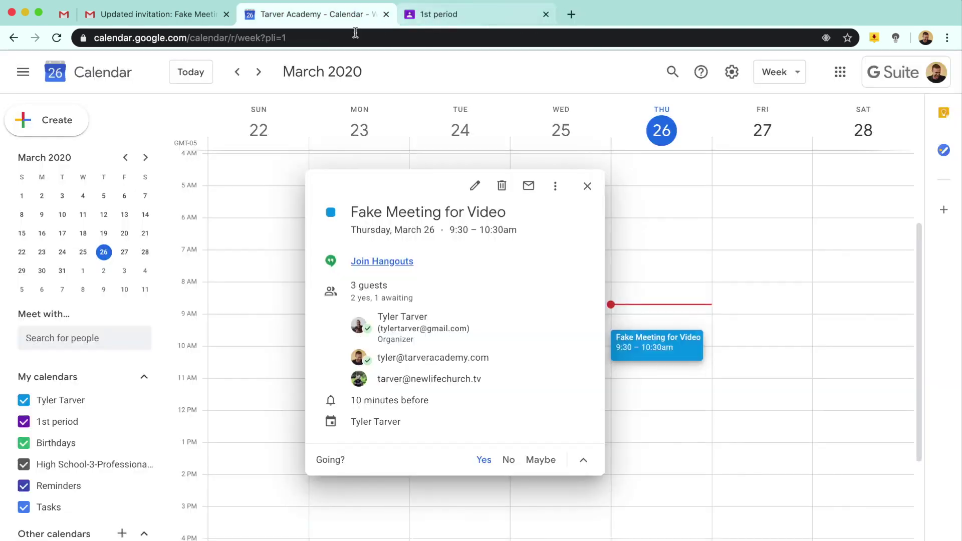
click(588, 186)
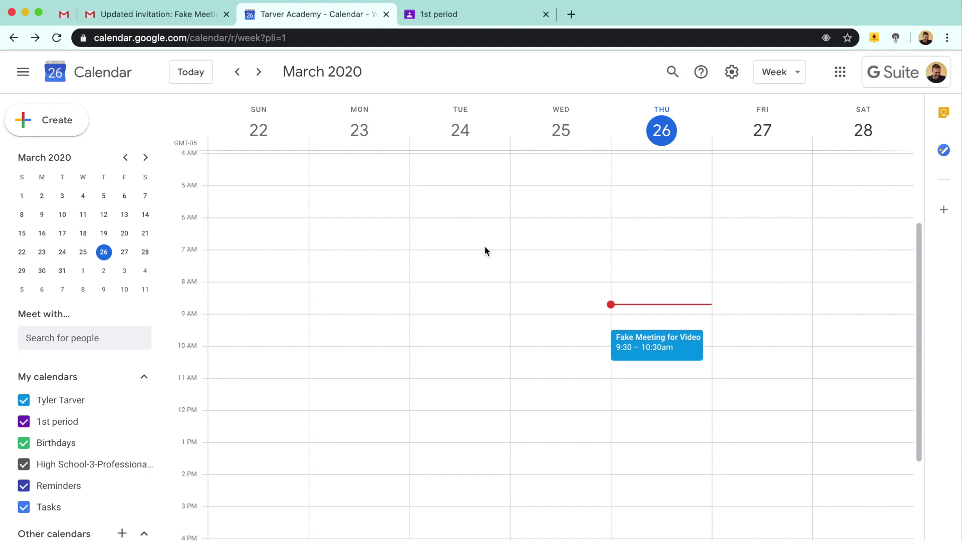
click(119, 22)
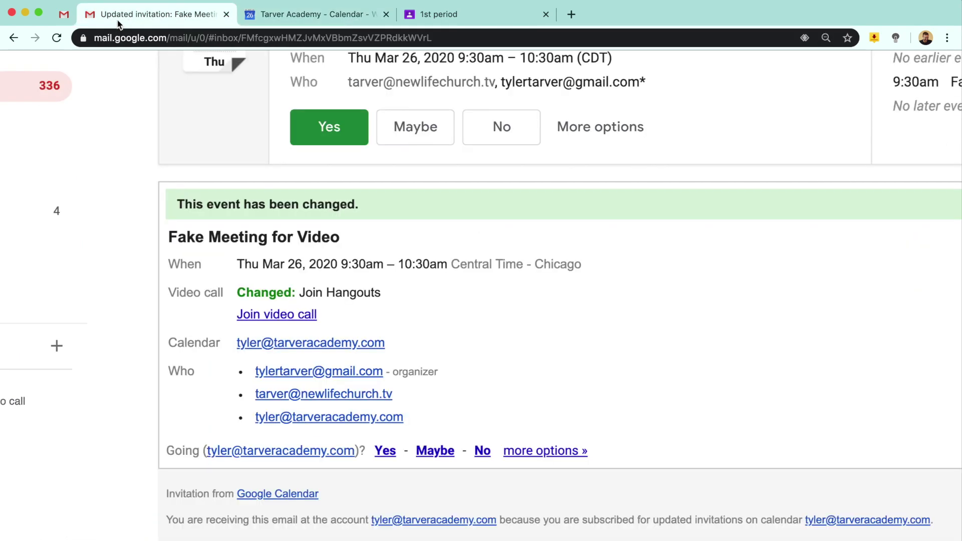
scroll(404, 267, down, 3)
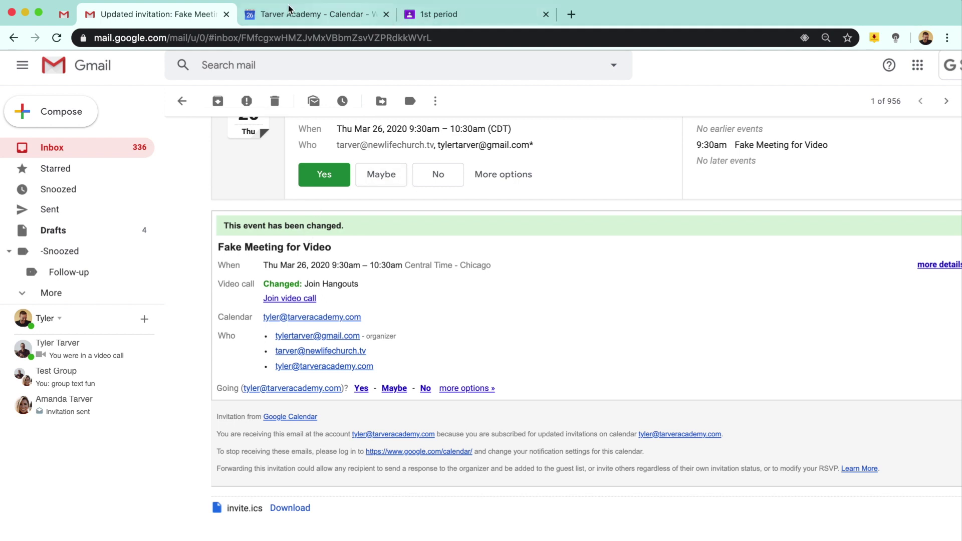
click(362, 19)
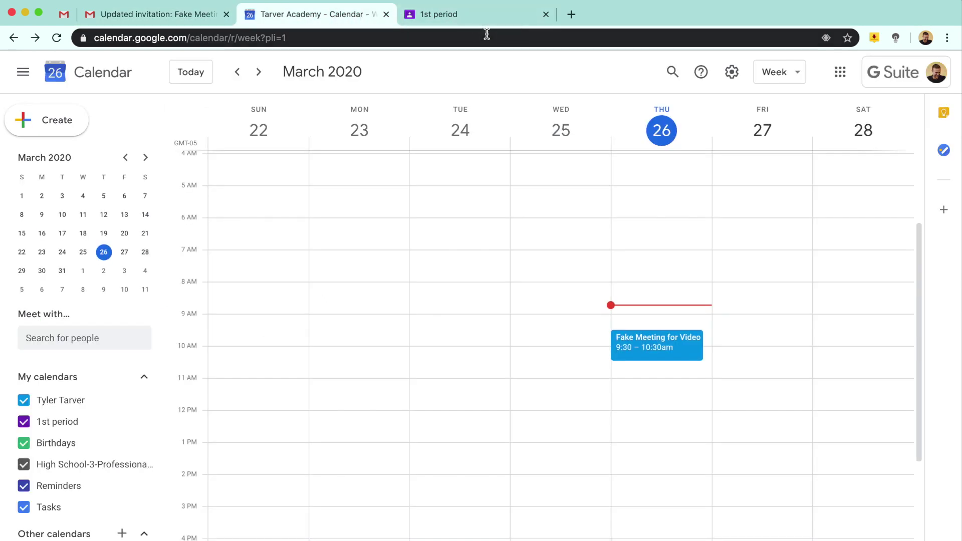
click(140, 15)
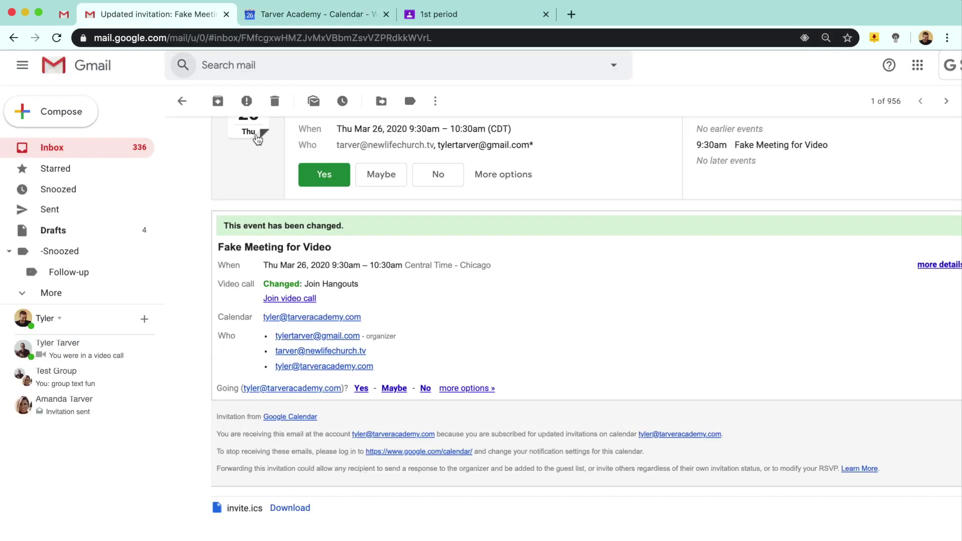
Switch to the 1st period class in Google Classroom and open the class meeting link from the stream post
click(482, 16)
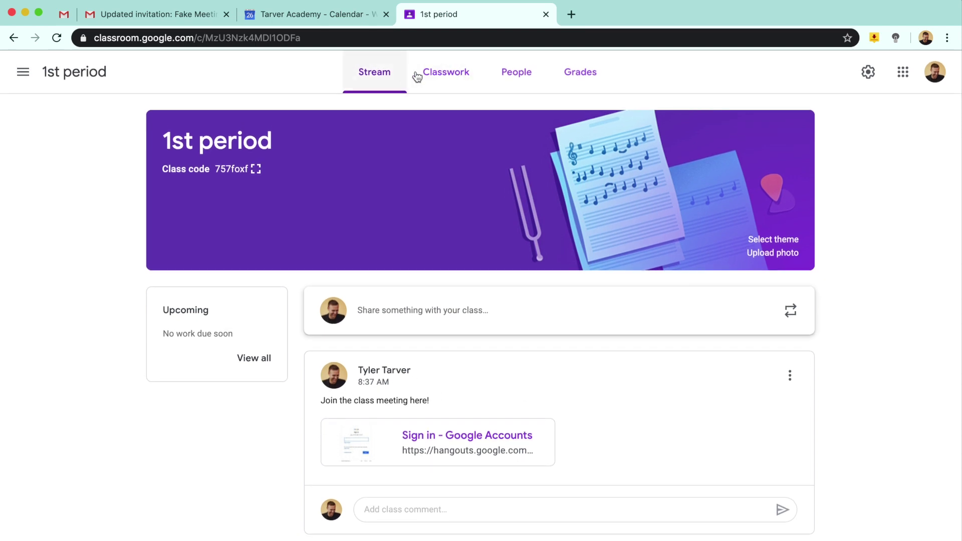
click(461, 444)
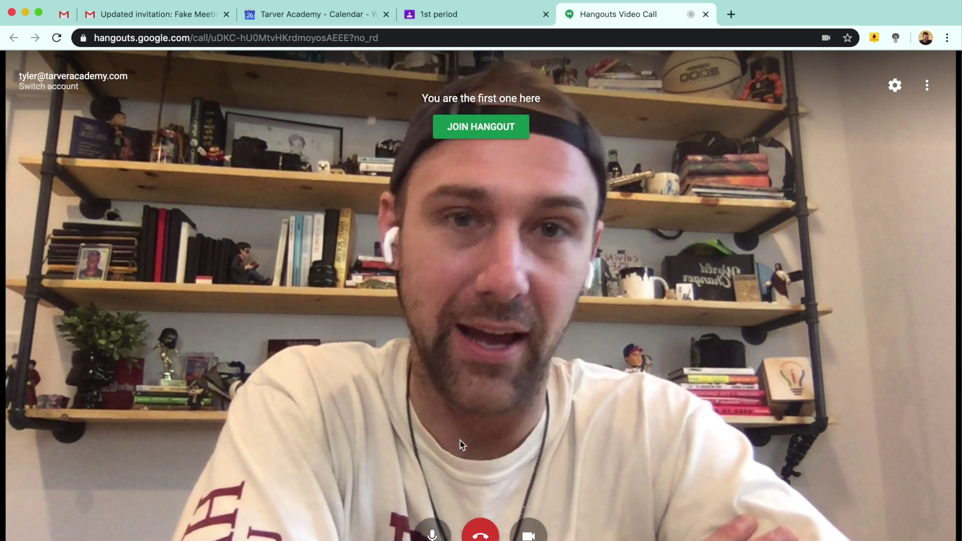
Open meet.google.com in a new browser tab
click(730, 14)
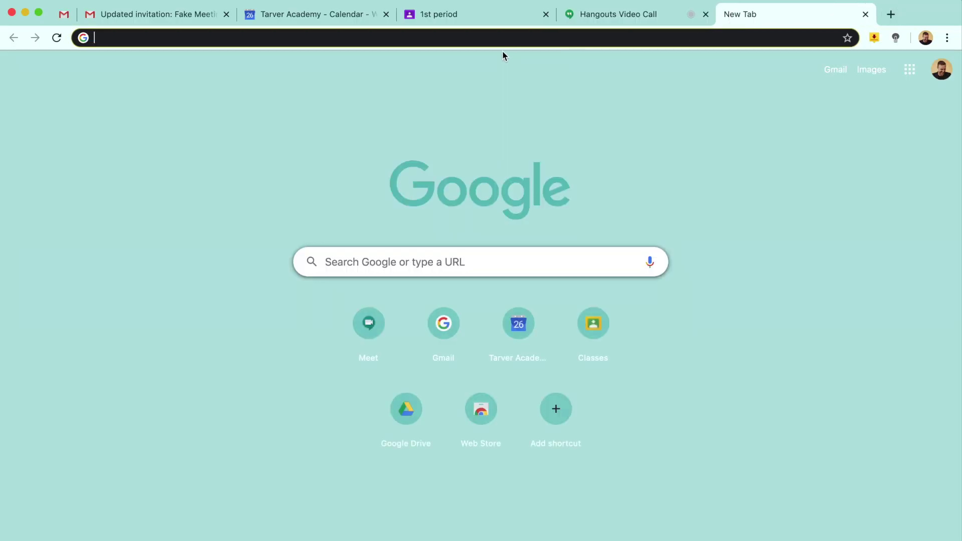
text(meet.google.com)
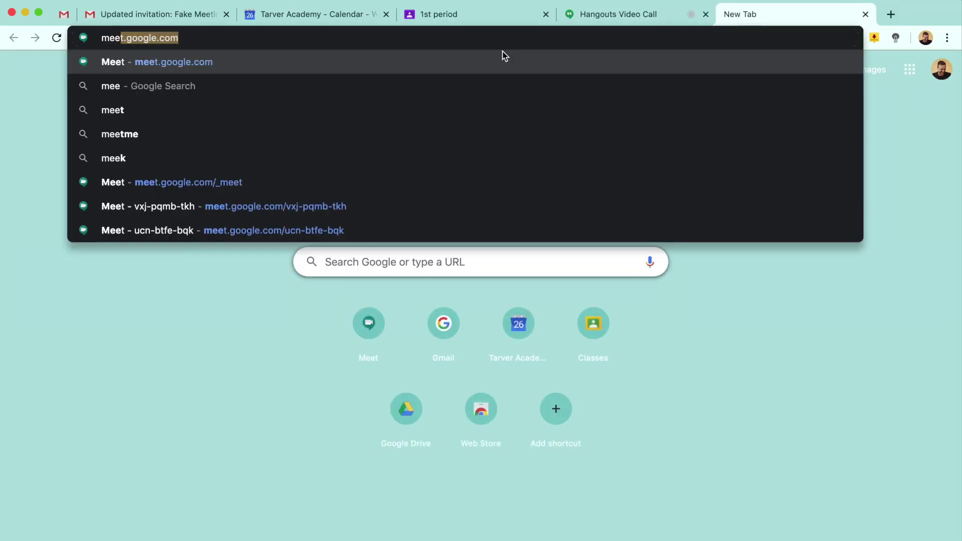
key(Return)
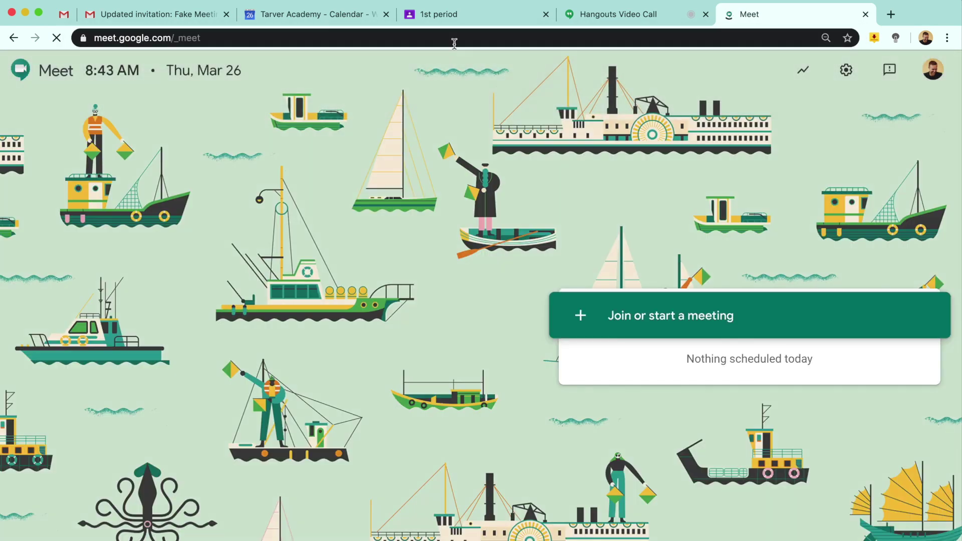
Load hangouts.google.com in place of the Meet page, and return to the open Hangouts video call
click(333, 38)
text(hang)
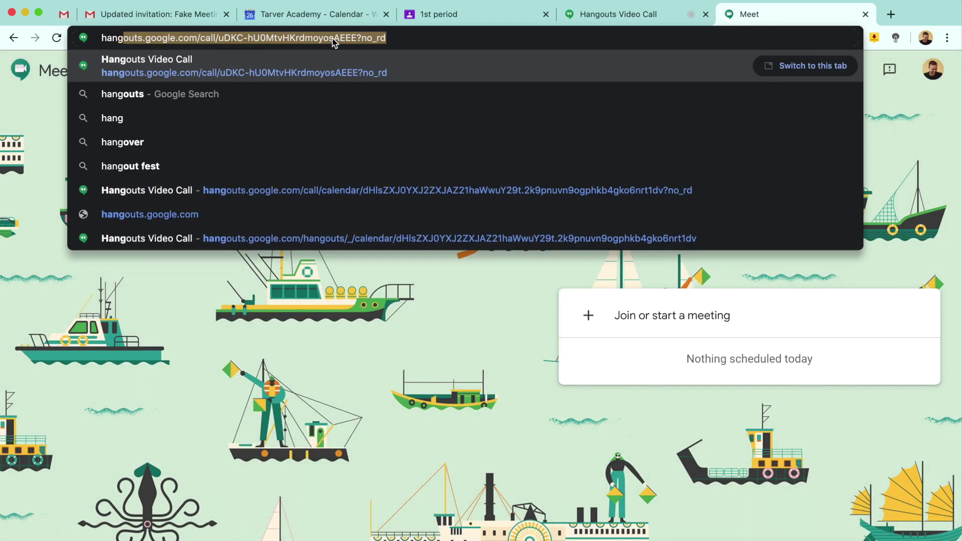
text(outs.)
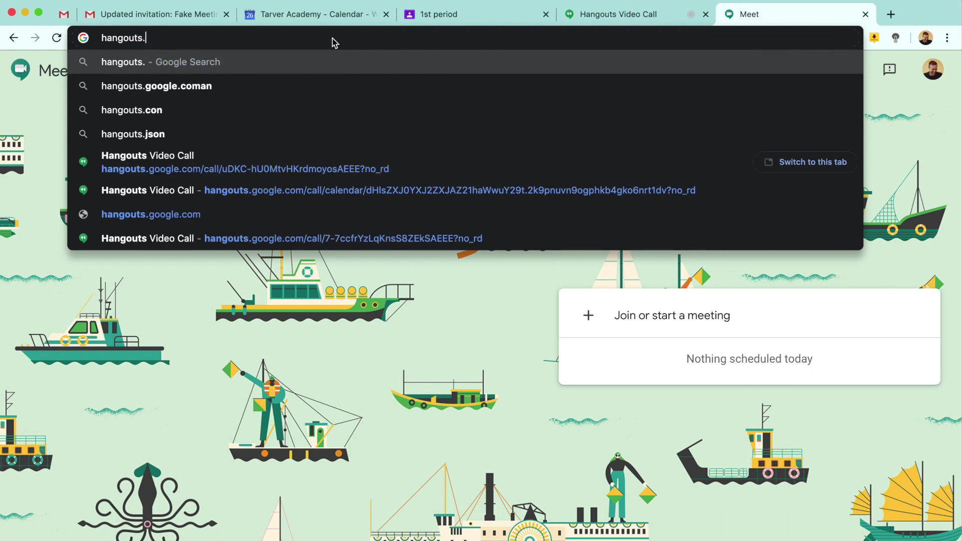
text(google.com)
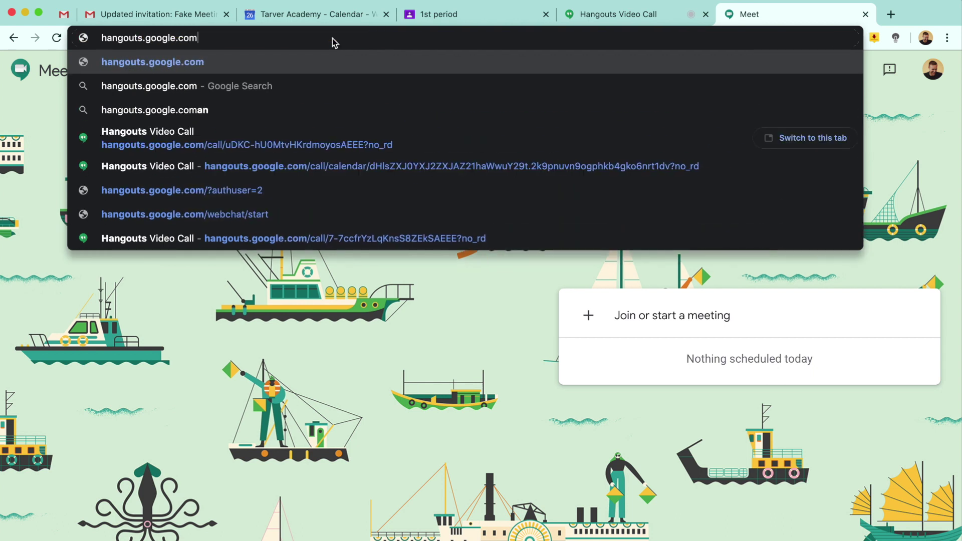
key(Return)
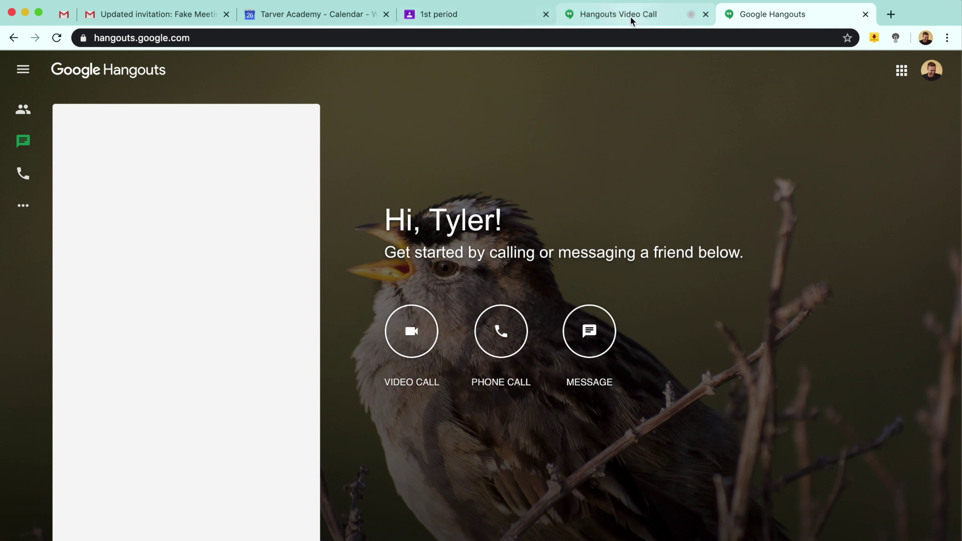
click(630, 16)
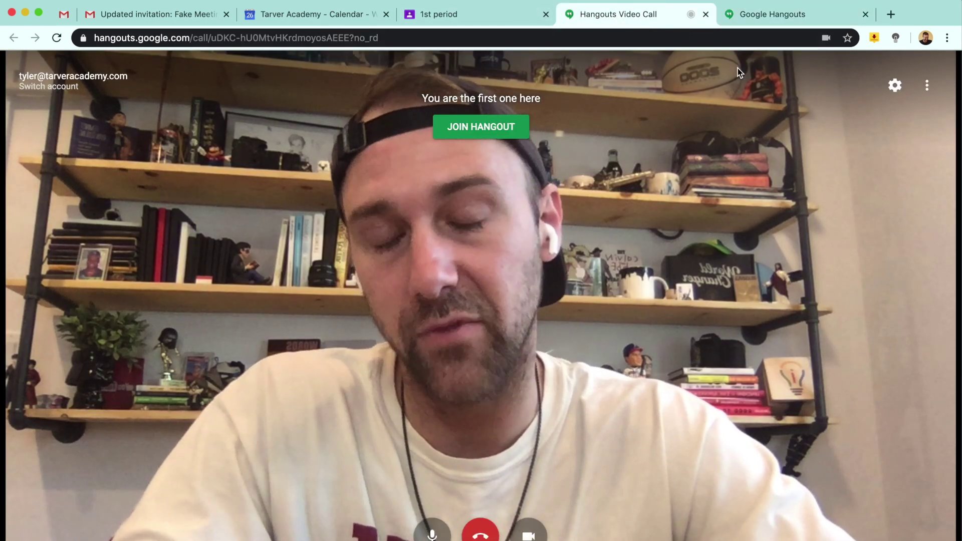